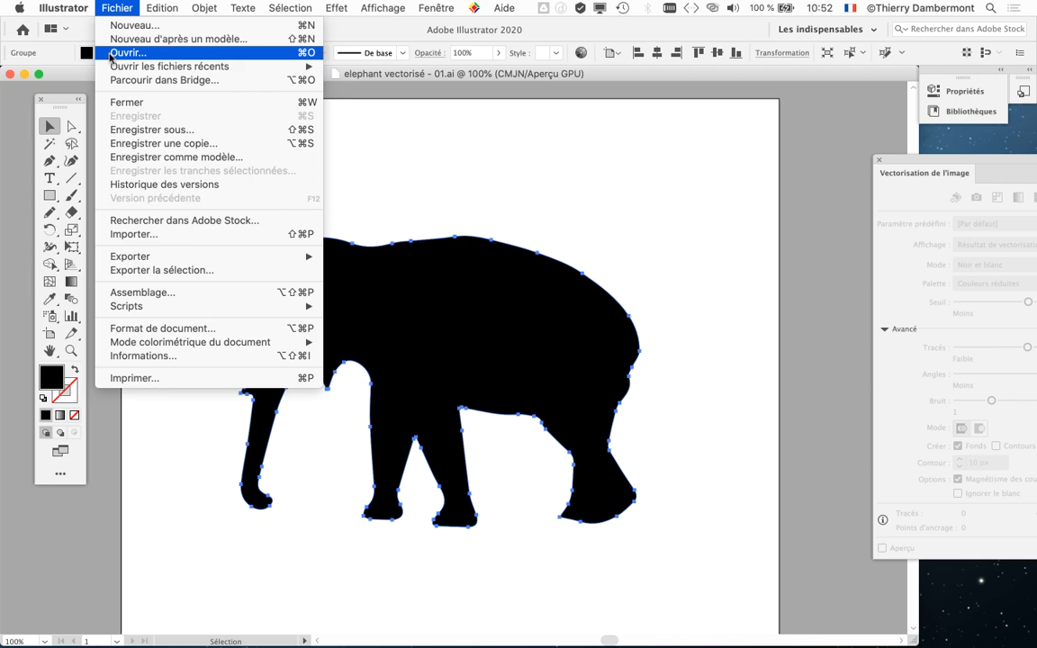
# - Open the document "girafe - 17 formes réunies.ai" from the "DOCS formation stylisme jour 1 matin" folder
pyautogui.click(110, 54)
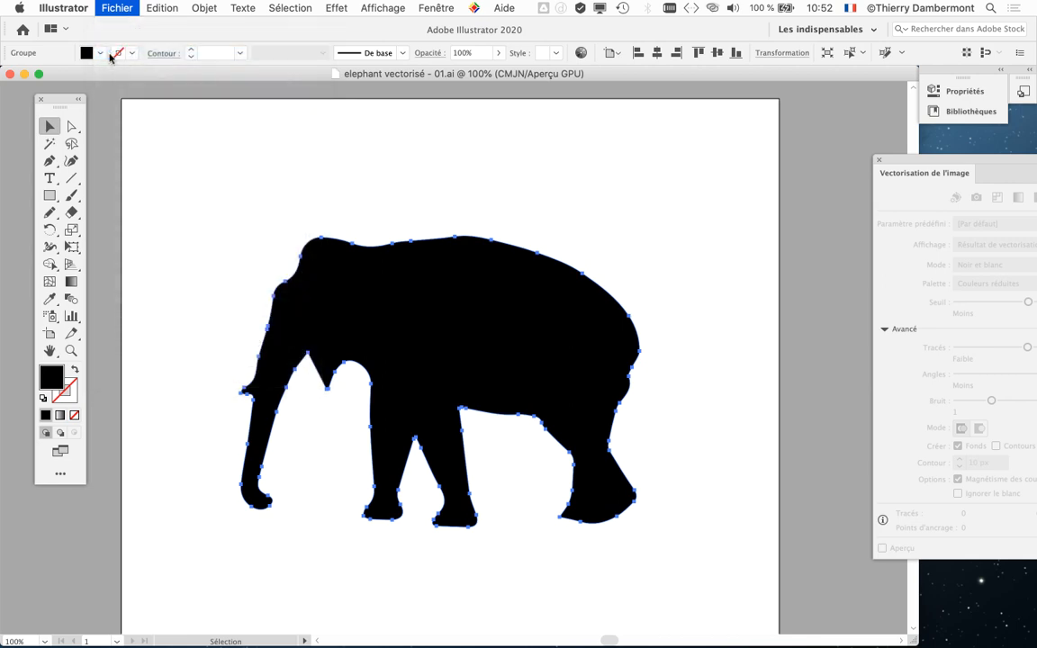
pyautogui.click(315, 140)
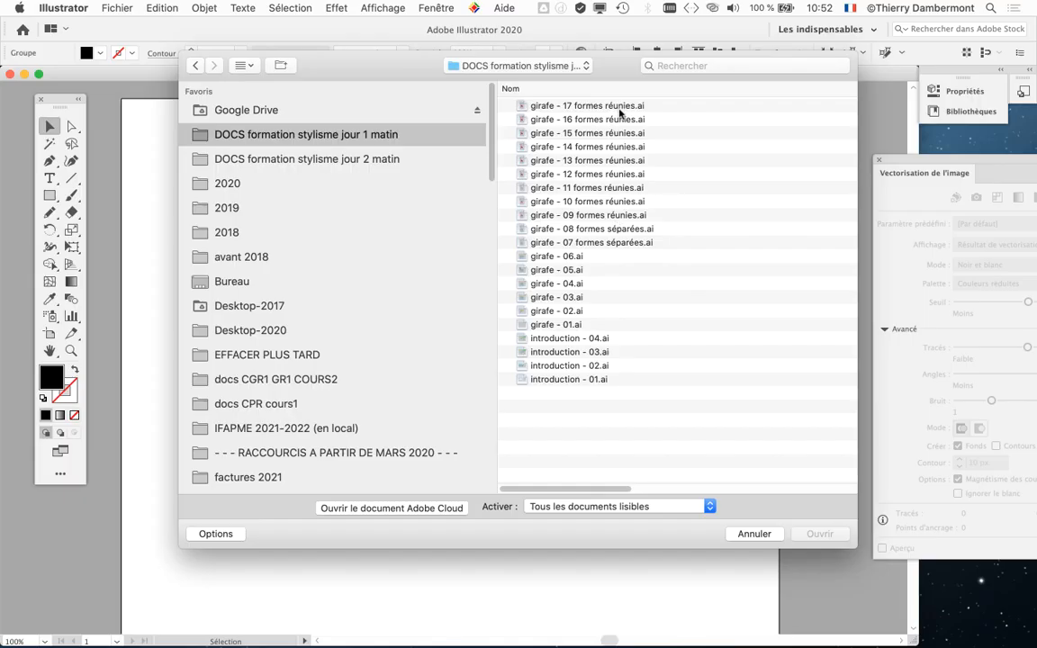
pyautogui.click(619, 108)
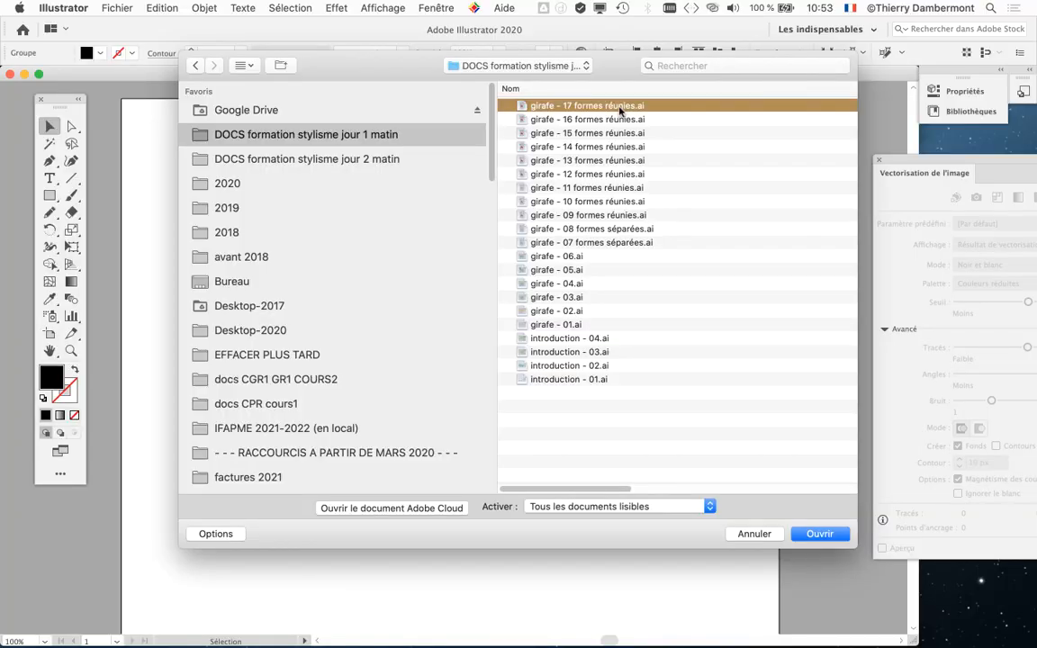
pyautogui.click(821, 533)
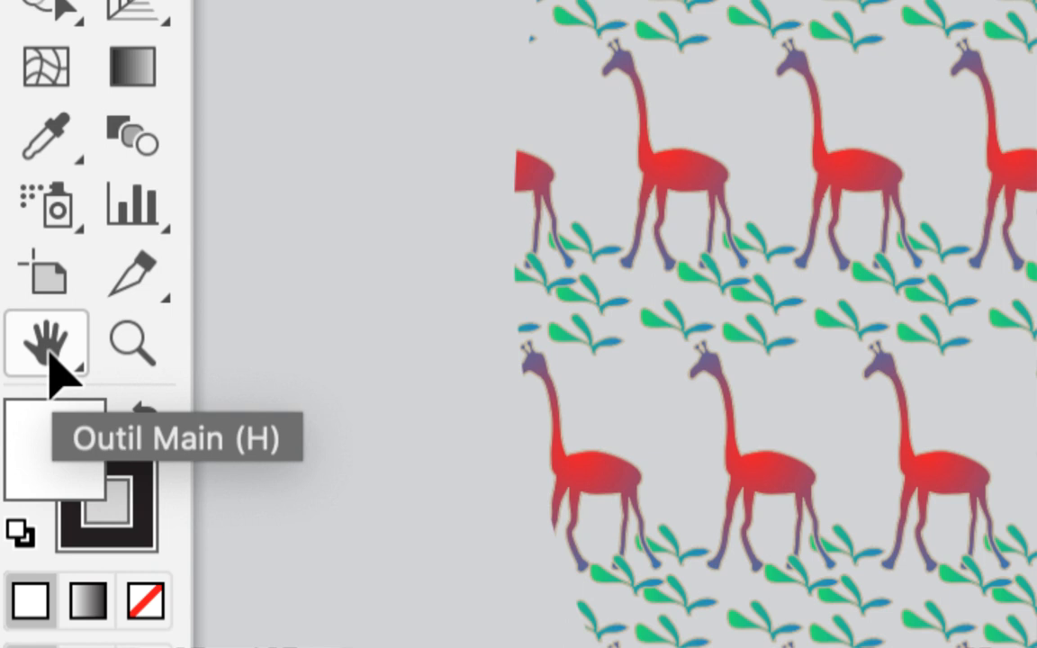
# - Hide the image tracing options and display the document's swatches (Nuancier) clear of the giraffe-patterned circle
pyautogui.click(51, 364)
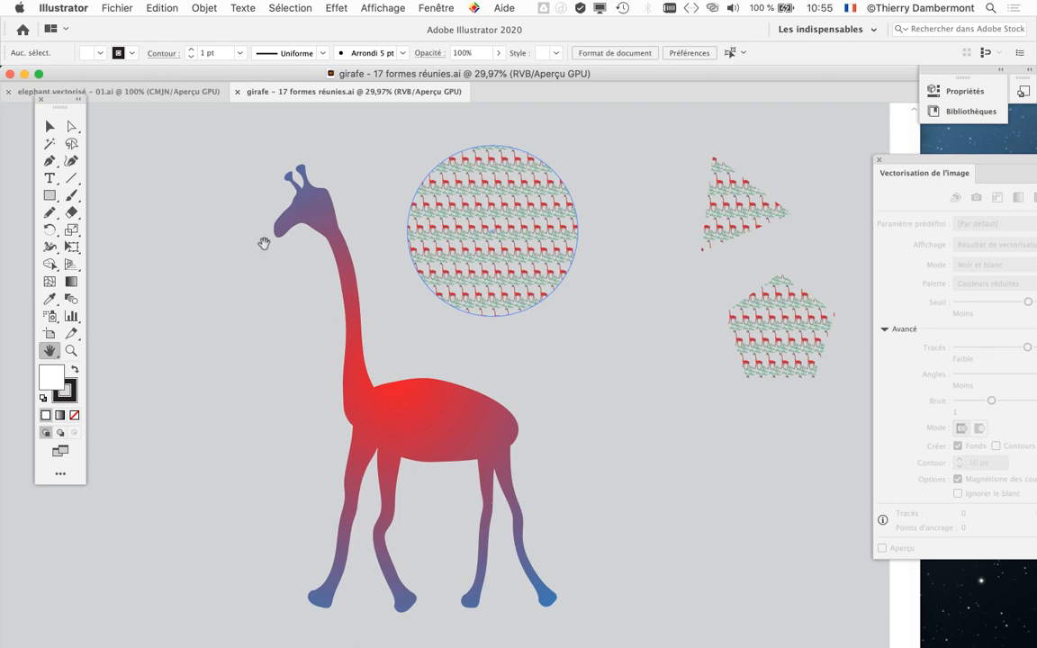
pyautogui.moveTo(345, 341); pyautogui.dragTo(183, 369)
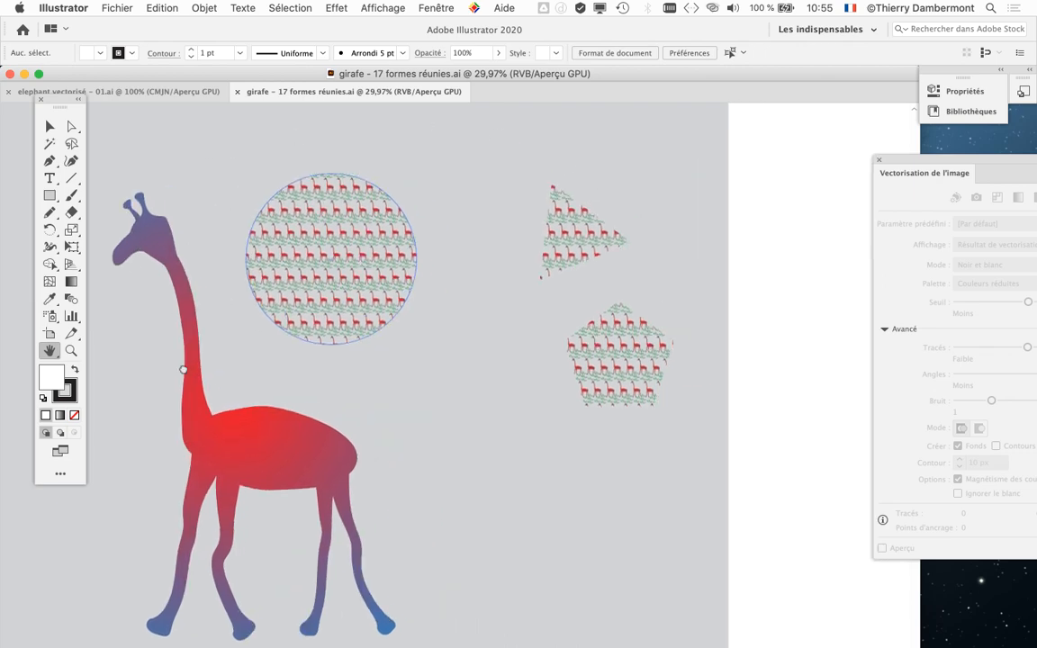
pyautogui.press('super+1')
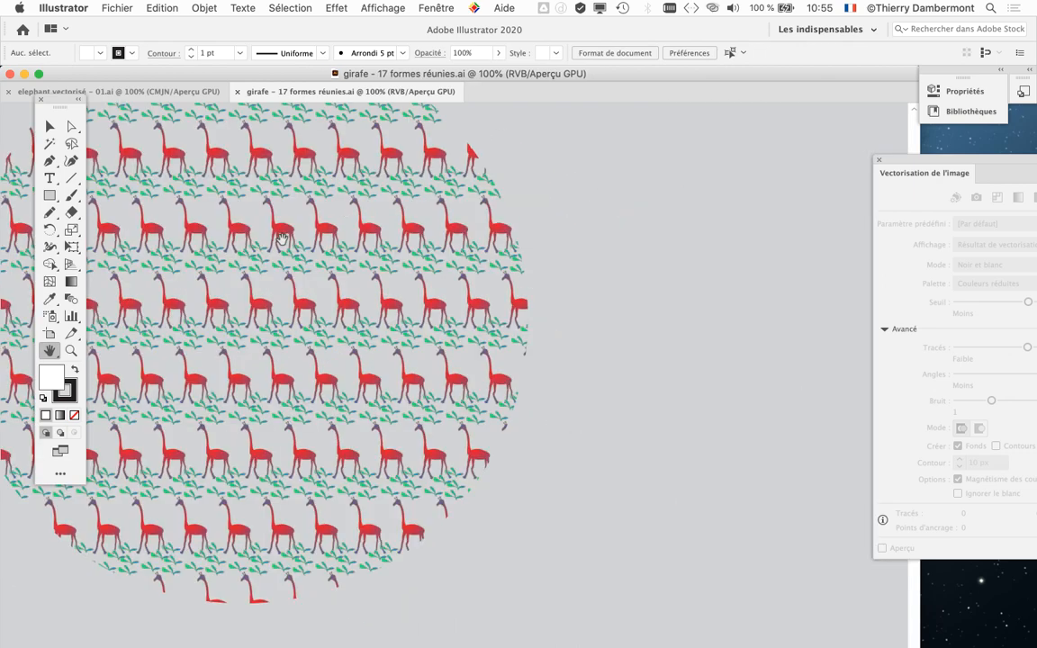
pyautogui.press('super+plus')
pyautogui.press('super+plus')
pyautogui.press('super+plus')
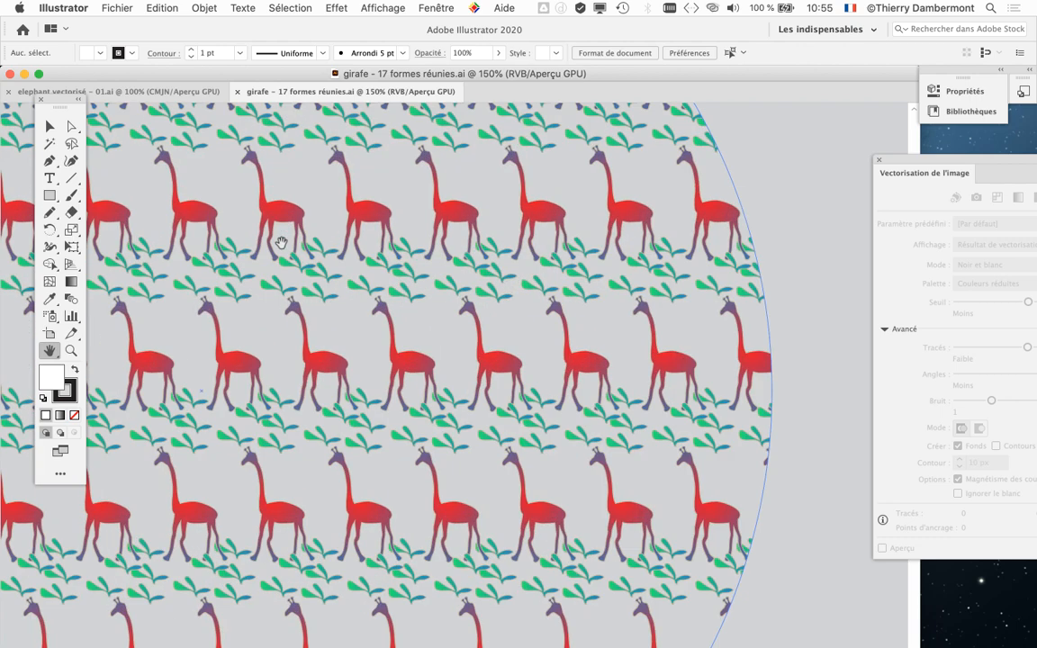
pyautogui.click(879, 161)
pyautogui.click(436, 8)
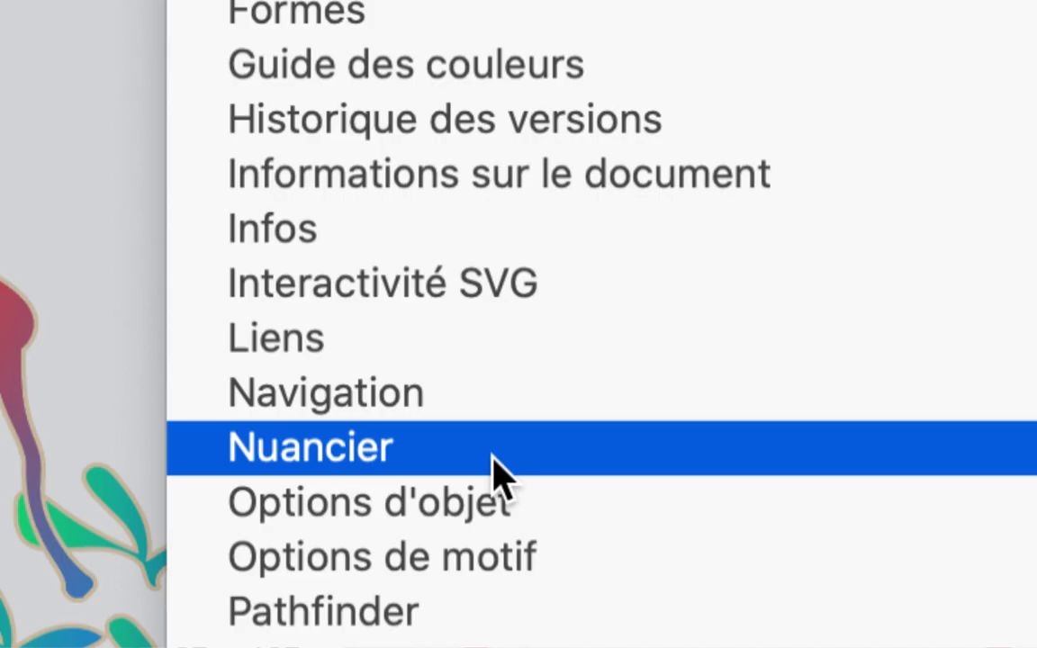
pyautogui.click(492, 455)
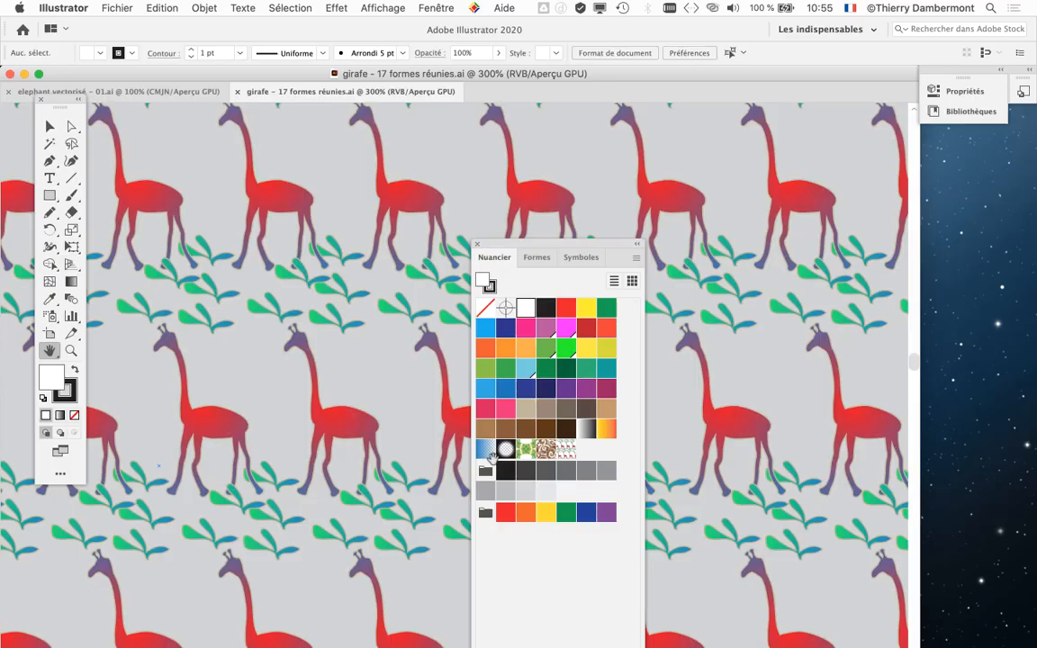
pyautogui.moveTo(528, 245); pyautogui.dragTo(753, 111)
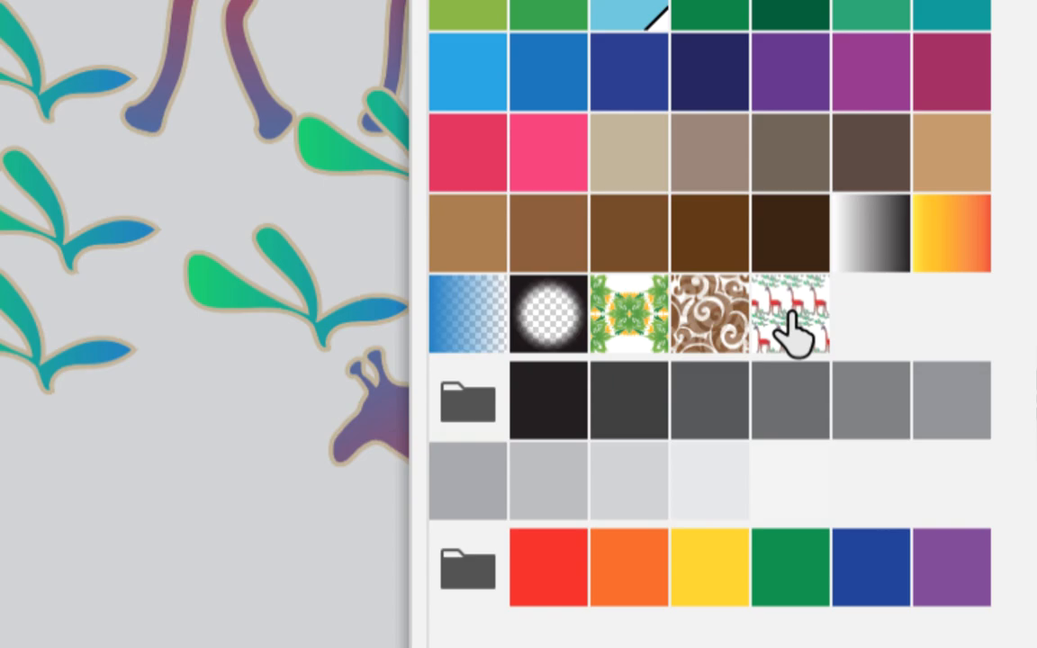
# - Open the giraffe pattern swatch for editing and bring its whole tile into view
pyautogui.click(792, 333)
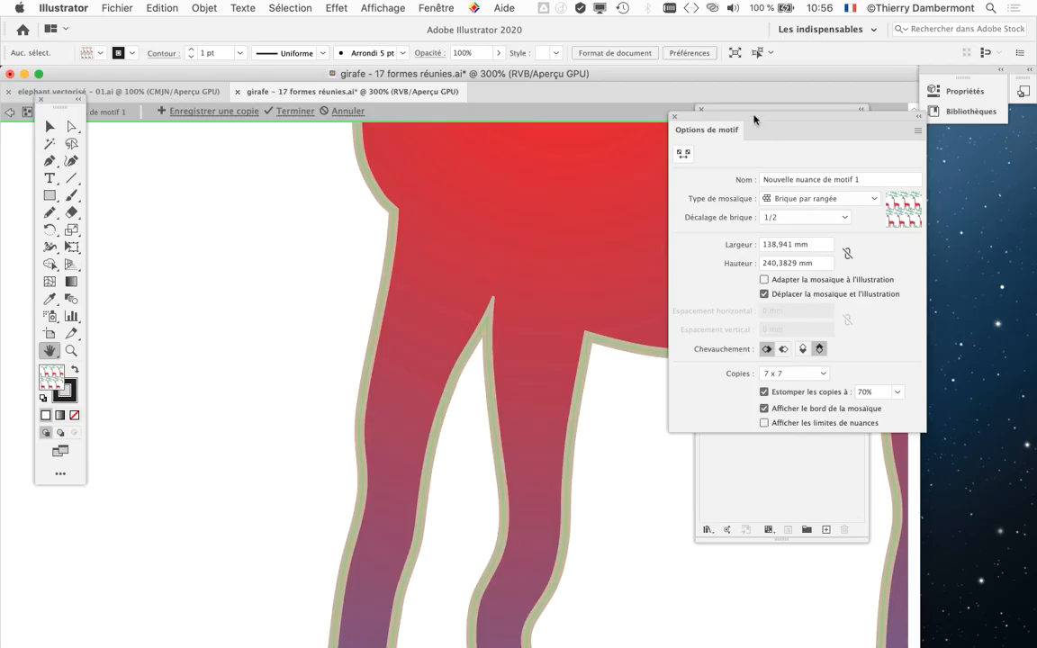
pyautogui.moveTo(754, 120); pyautogui.dragTo(885, 207)
pyautogui.scroll(-1, 549, 368)
pyautogui.scroll(-4, 551, 369)
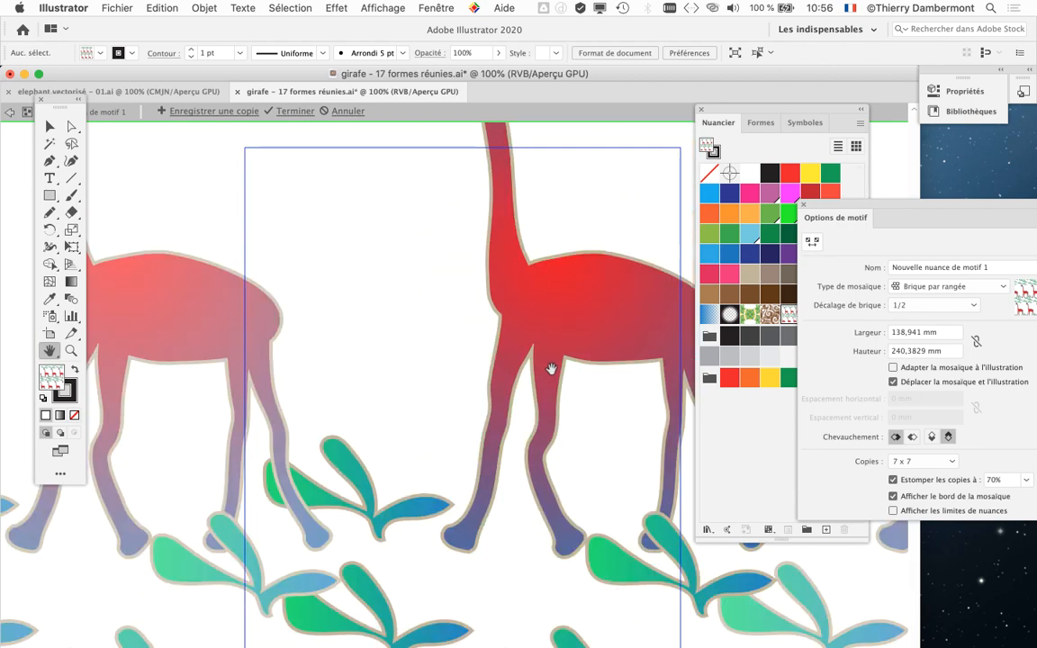
pyautogui.scroll(-1, 549, 376)
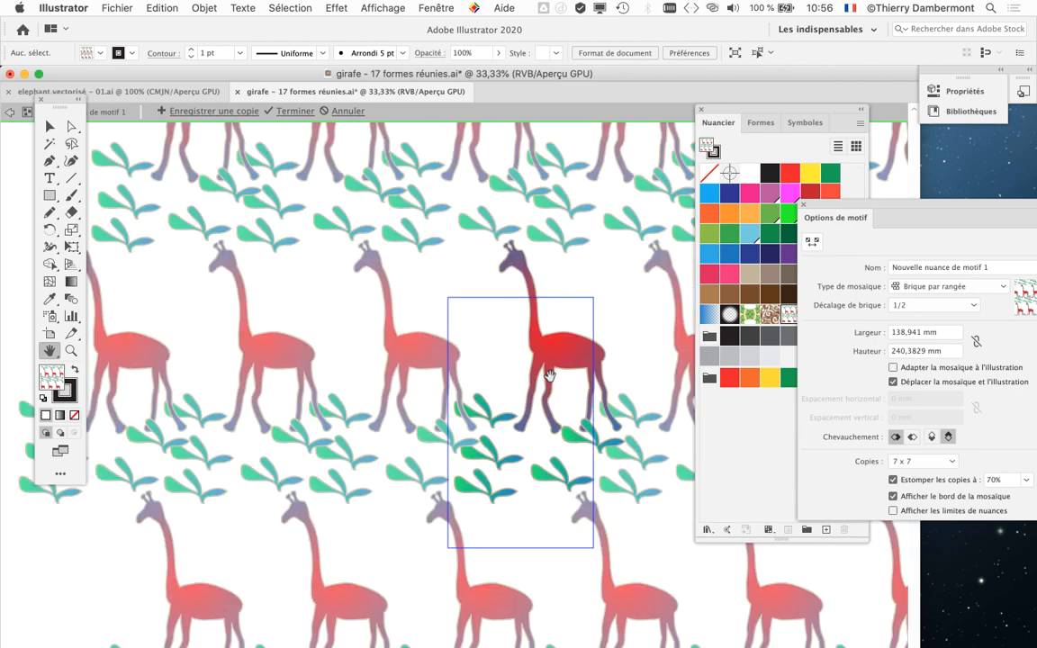
pyautogui.hscroll(5, 567, 297)
pyautogui.scroll(-2, 567, 297)
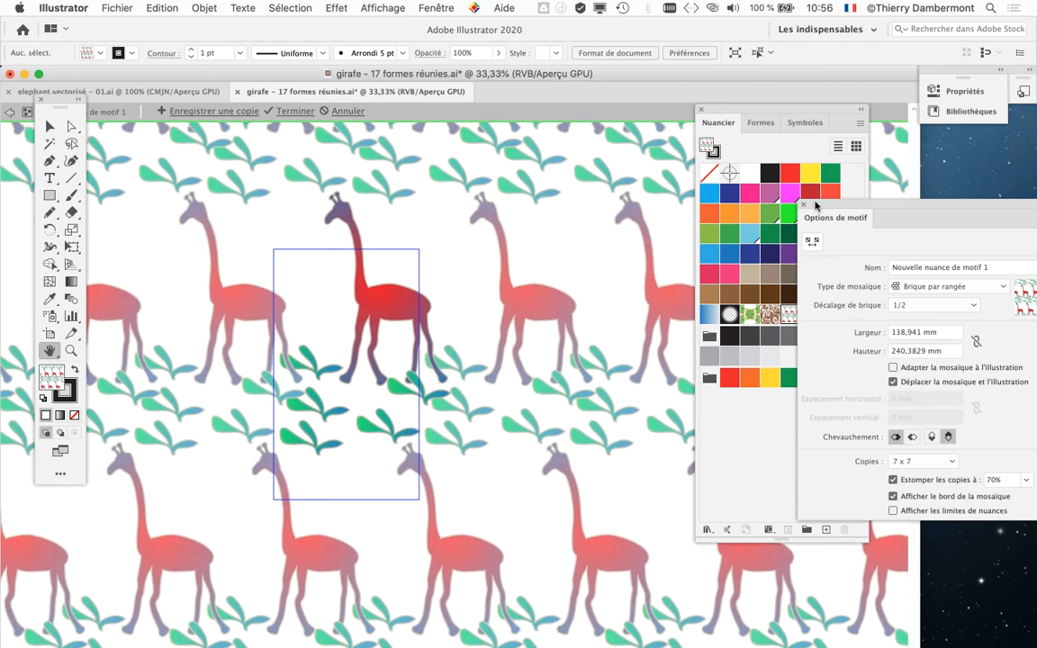
# - Dim the pattern copies to 30% in the pattern options
pyautogui.moveTo(833, 218); pyautogui.dragTo(562, 139)
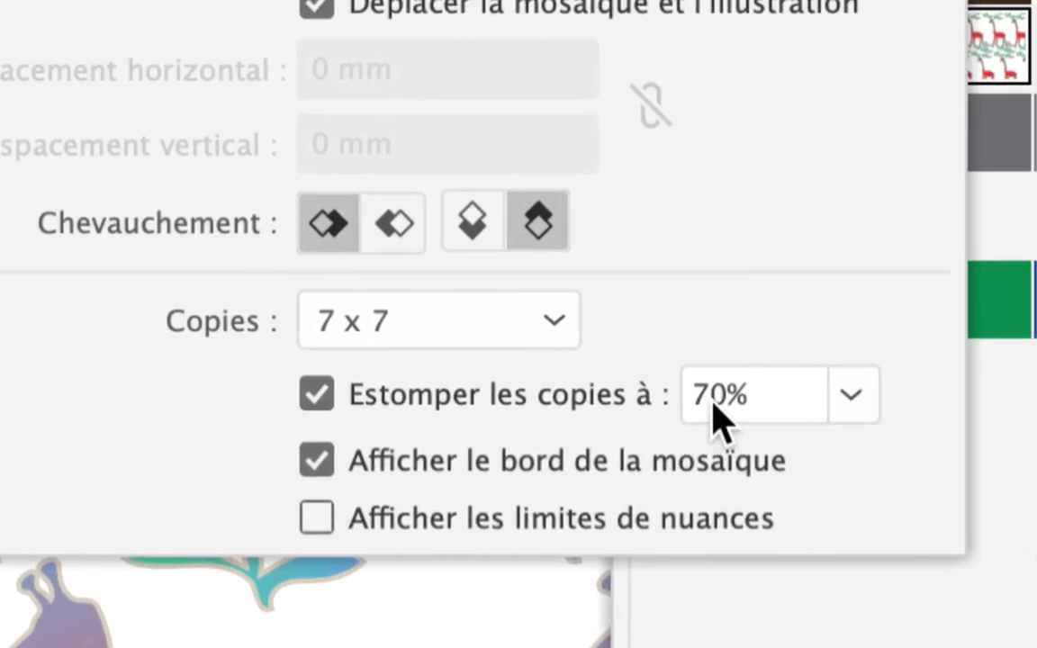
pyautogui.moveTo(798, 396); pyautogui.dragTo(776, 395)
pyautogui.write('3')
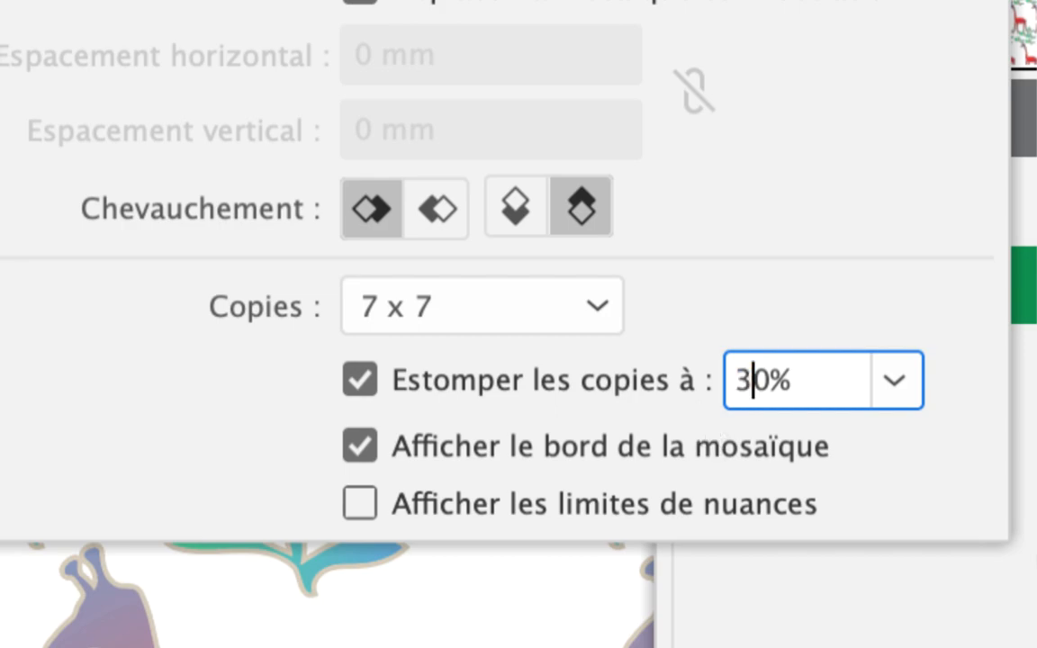
pyautogui.press('Tab')
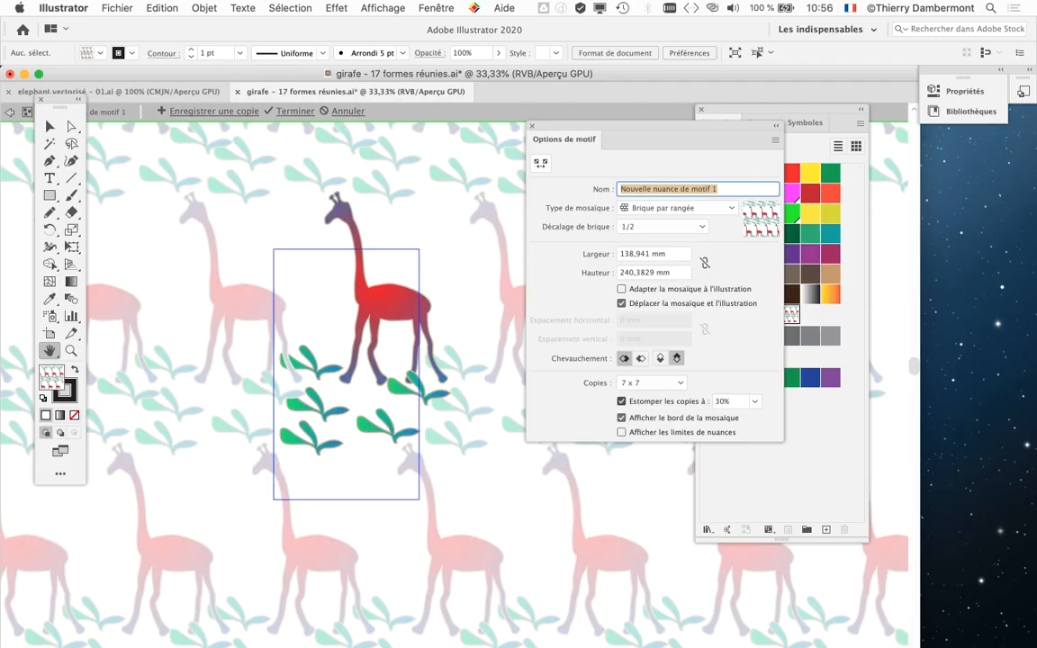
# - Rearrange the pattern options, swatches and tools around the canvas so the giraffe tile is unobstructed at 50% zoom
pyautogui.moveTo(630, 127); pyautogui.dragTo(526, 108)
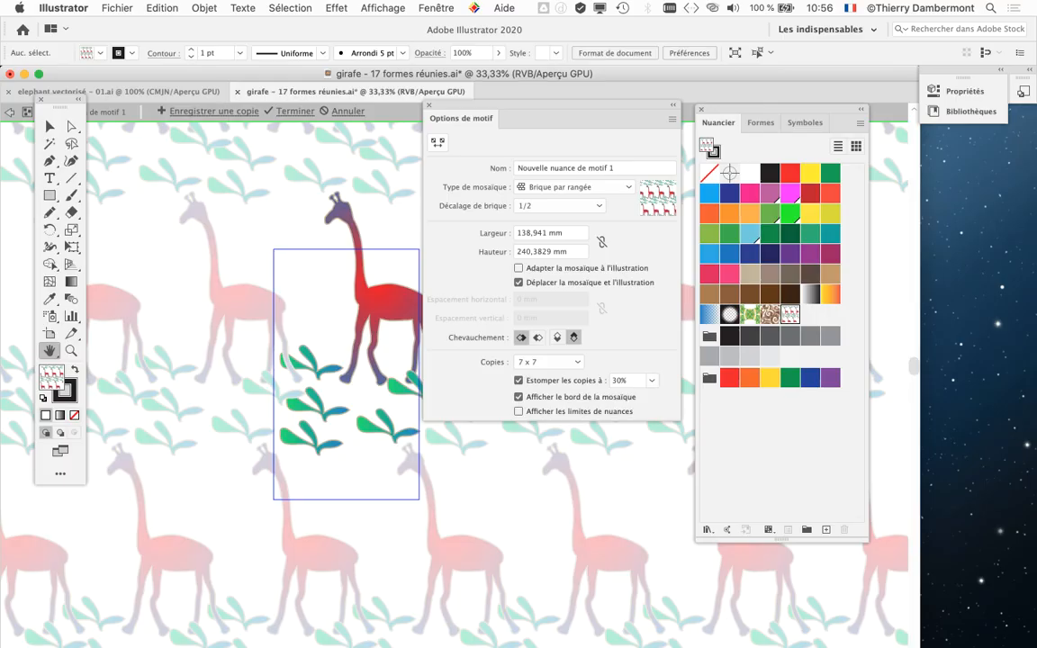
pyautogui.moveTo(780, 109); pyautogui.dragTo(935, 193)
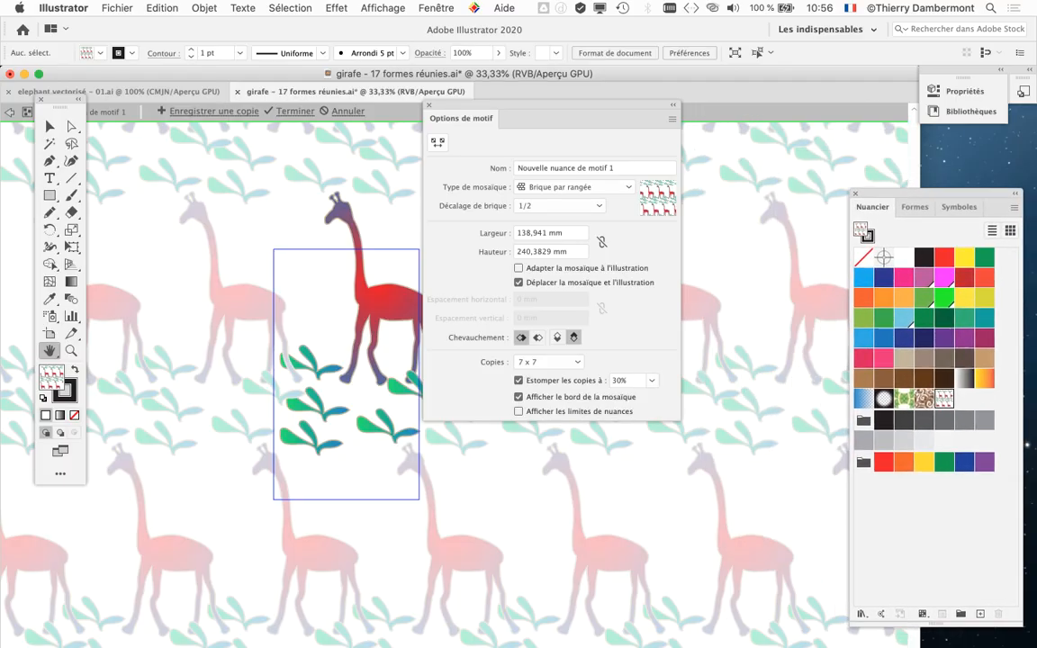
pyautogui.moveTo(551, 105); pyautogui.dragTo(734, 89)
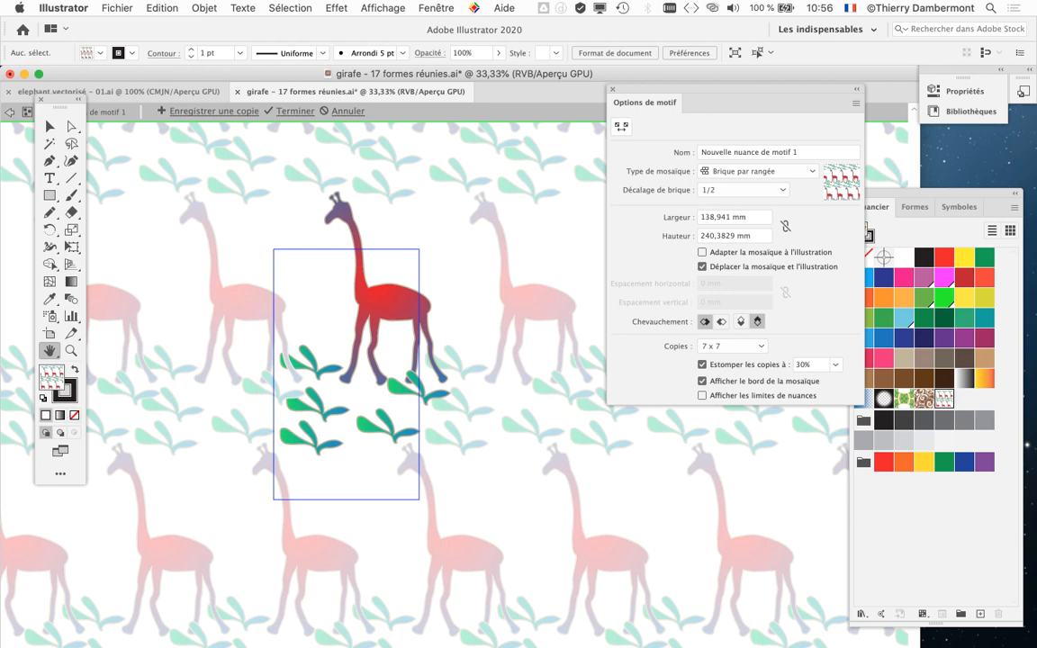
pyautogui.press('super+plus')
pyautogui.press('super+plus')
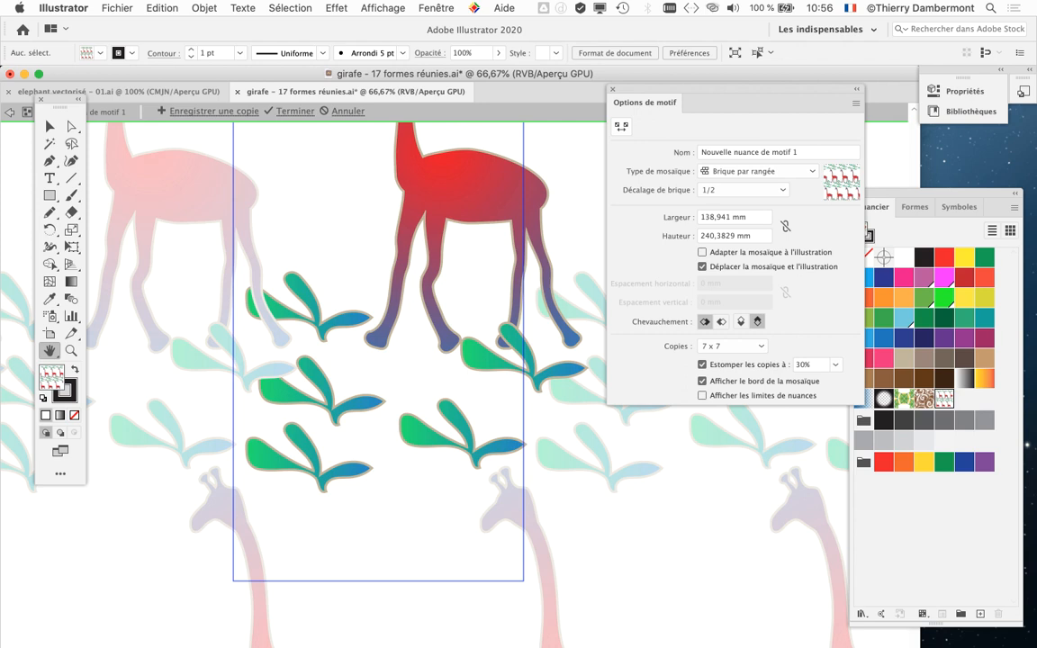
pyautogui.moveTo(735, 89); pyautogui.dragTo(735, 31)
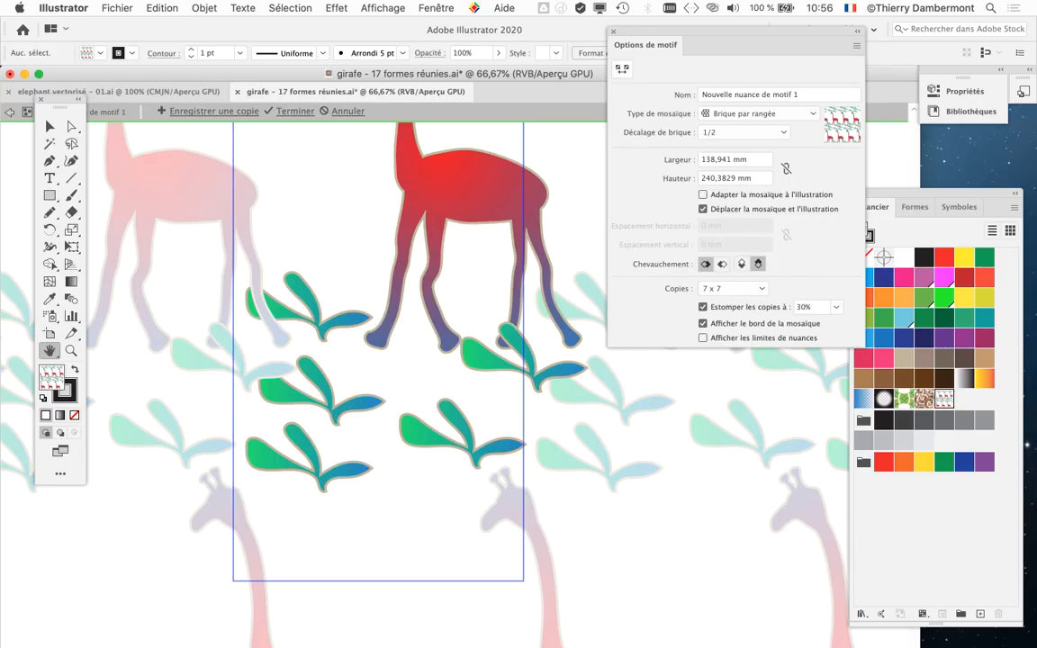
pyautogui.moveTo(423, 252); pyautogui.dragTo(401, 369)
pyautogui.press('super+minus')
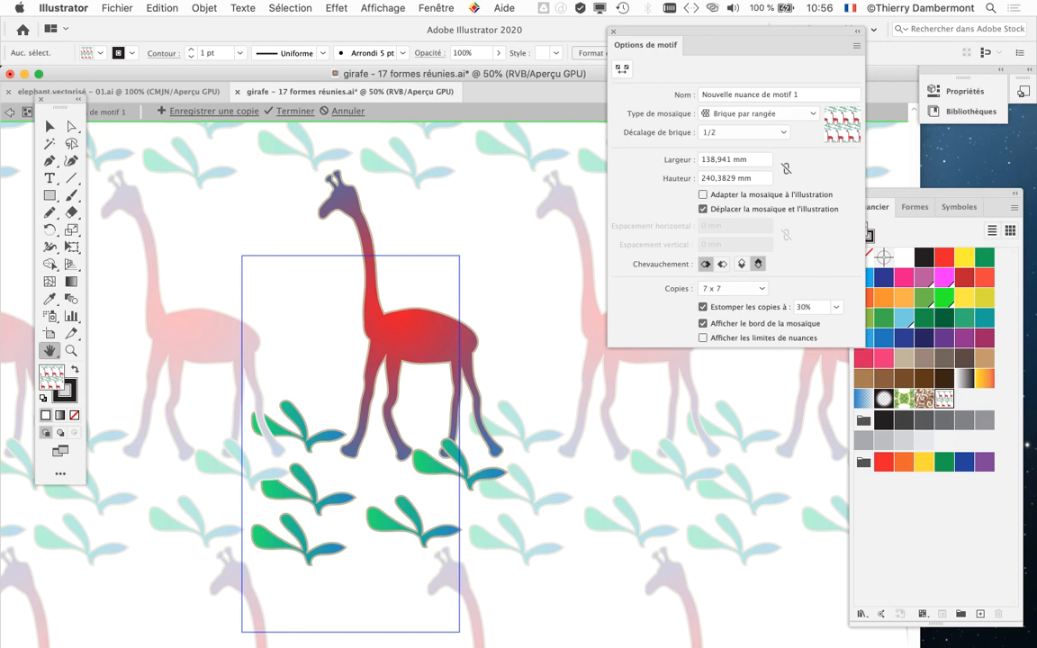
pyautogui.moveTo(41, 107); pyautogui.dragTo(36, 142)
# - Copy the black elephant silhouette from "elephant vectorisé - 01.ai"
pyautogui.press('super+grave')
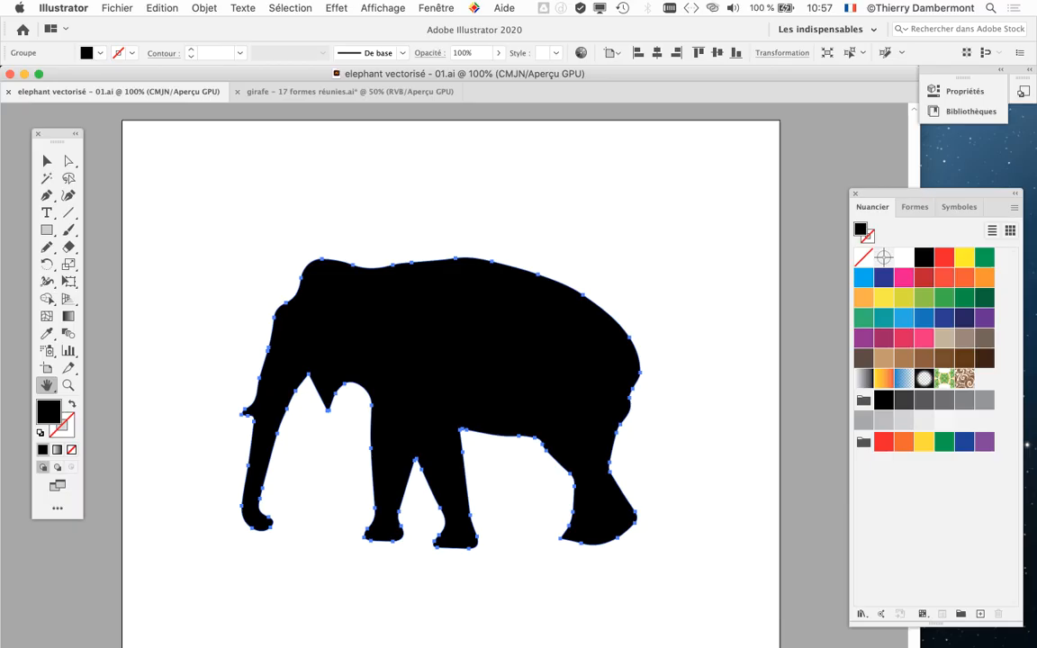
pyautogui.scroll(-2, 405, 369)
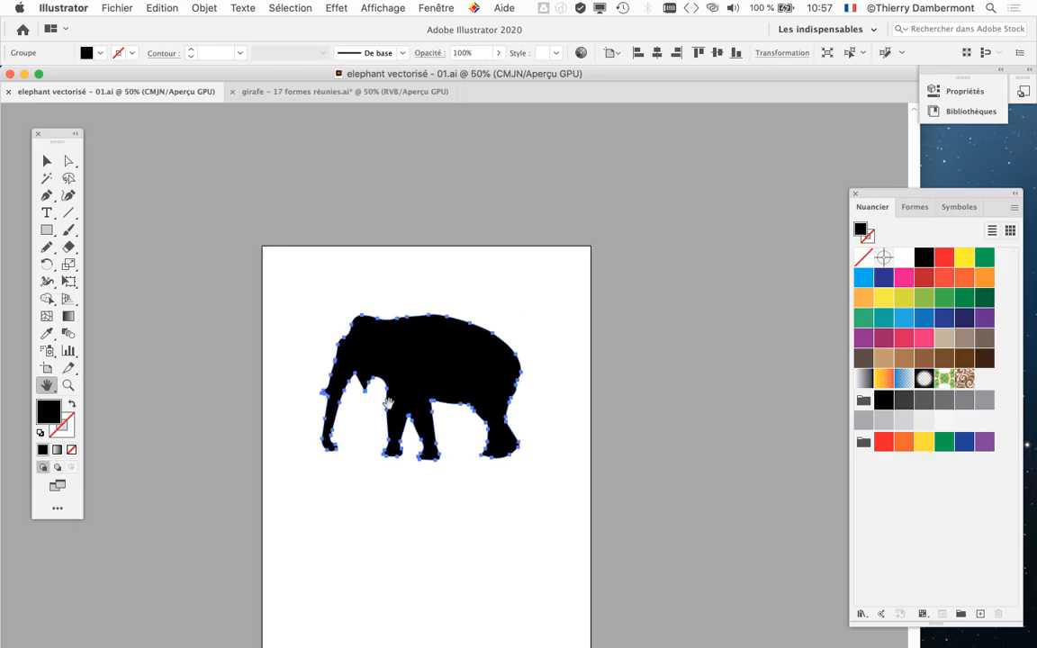
pyautogui.scroll(2, 334, 387)
pyautogui.scroll(1, 334, 387)
pyautogui.scroll(-1, 304, 328)
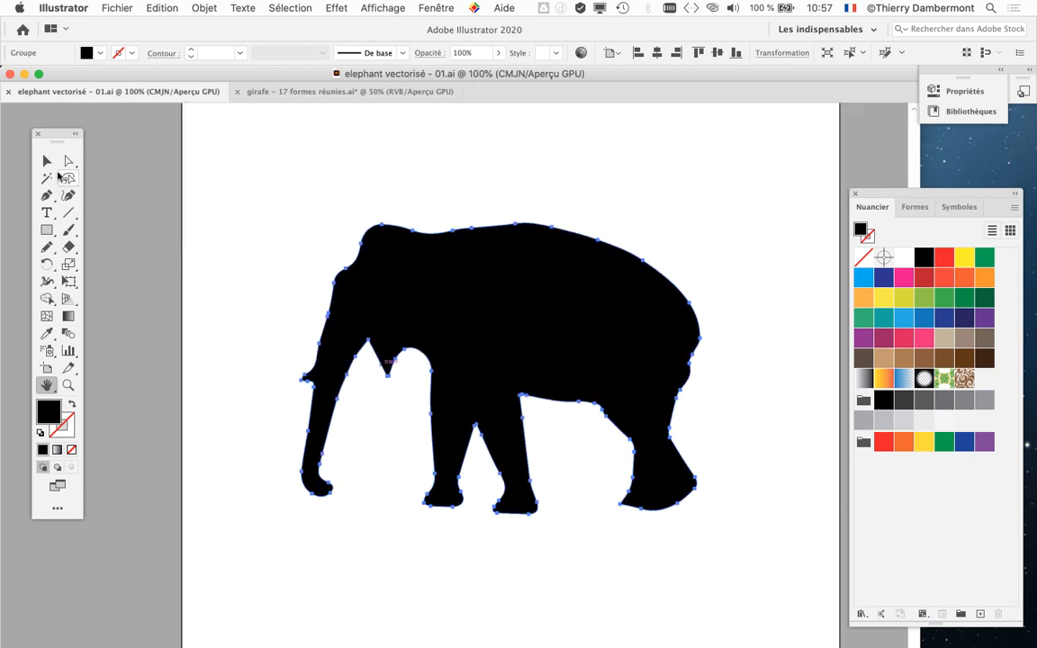
pyautogui.click(47, 161)
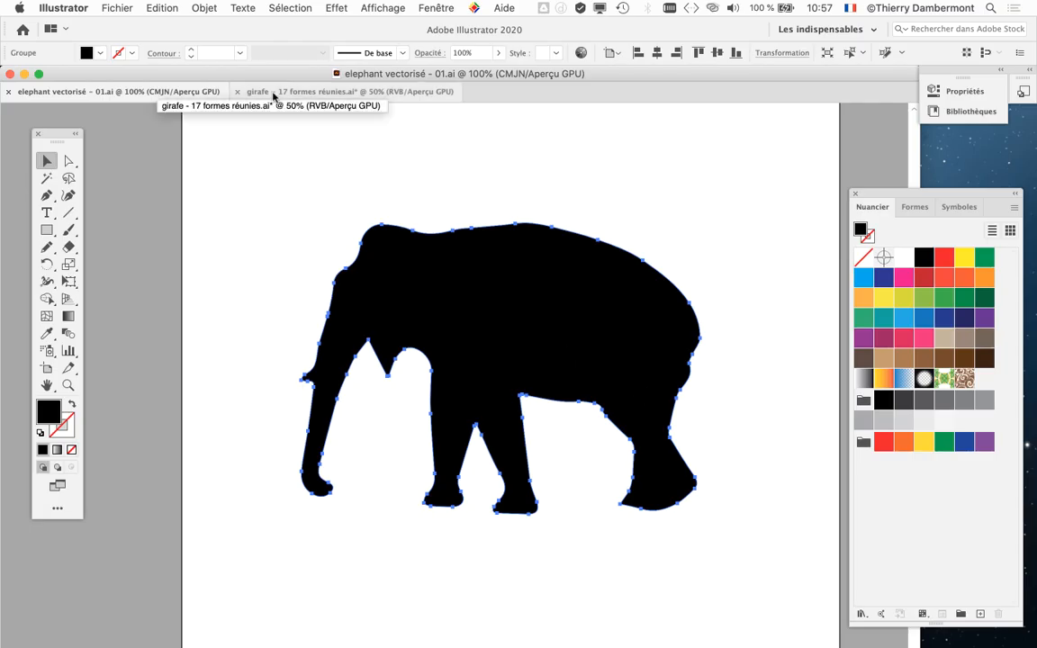
pyautogui.click(160, 7)
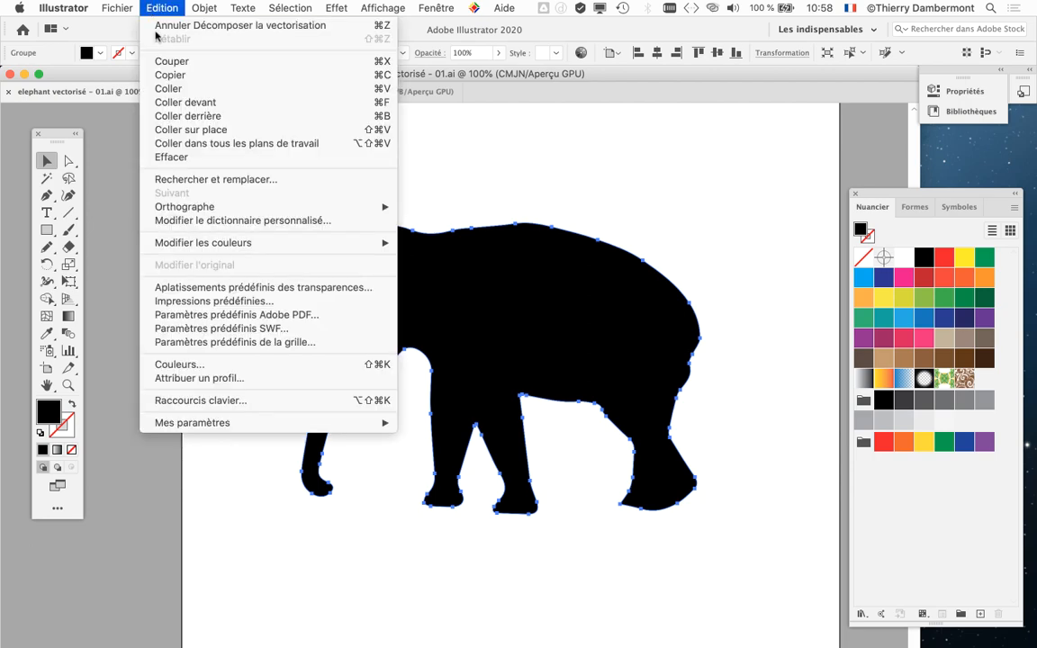
pyautogui.click(171, 76)
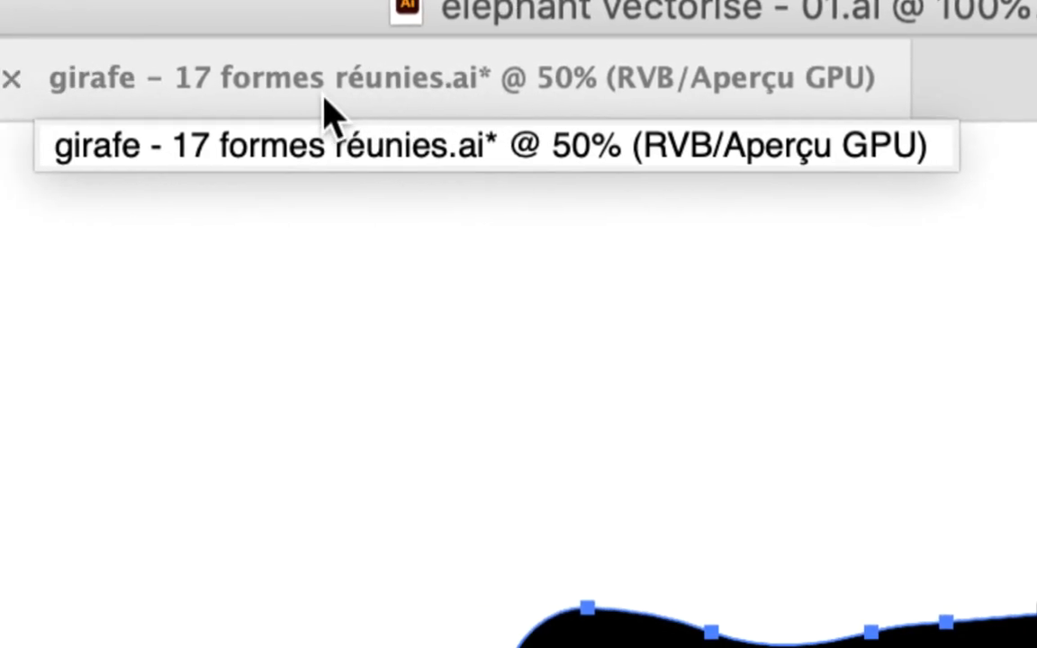
# - Paste the elephant into the giraffe pattern tile and scale it down to about half its size with Free Transform
pyautogui.click(180, 96)
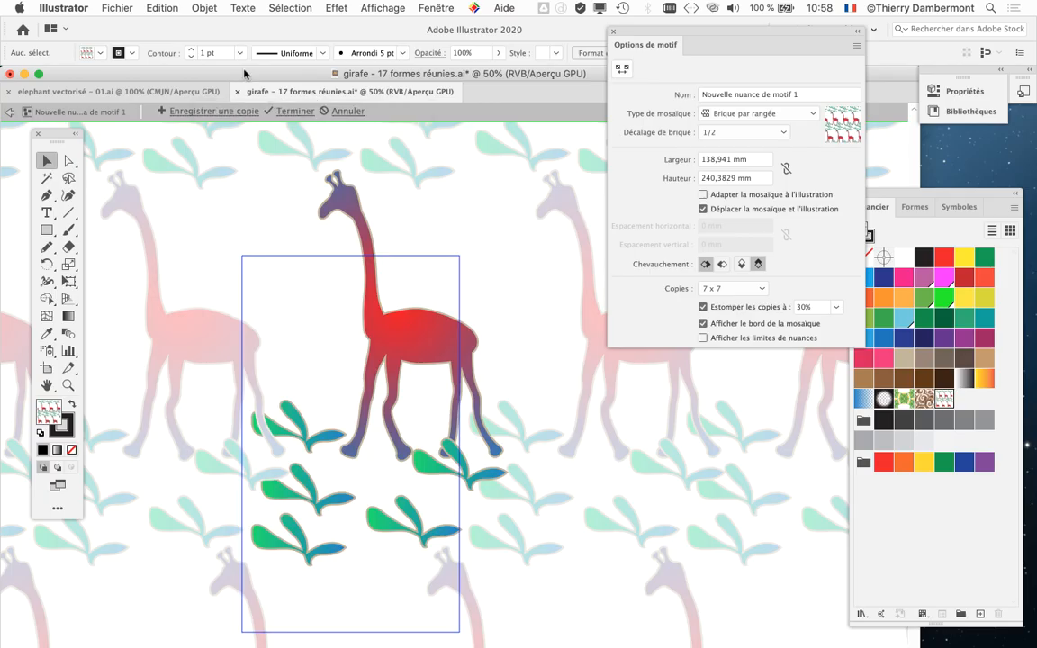
pyautogui.click(151, 7)
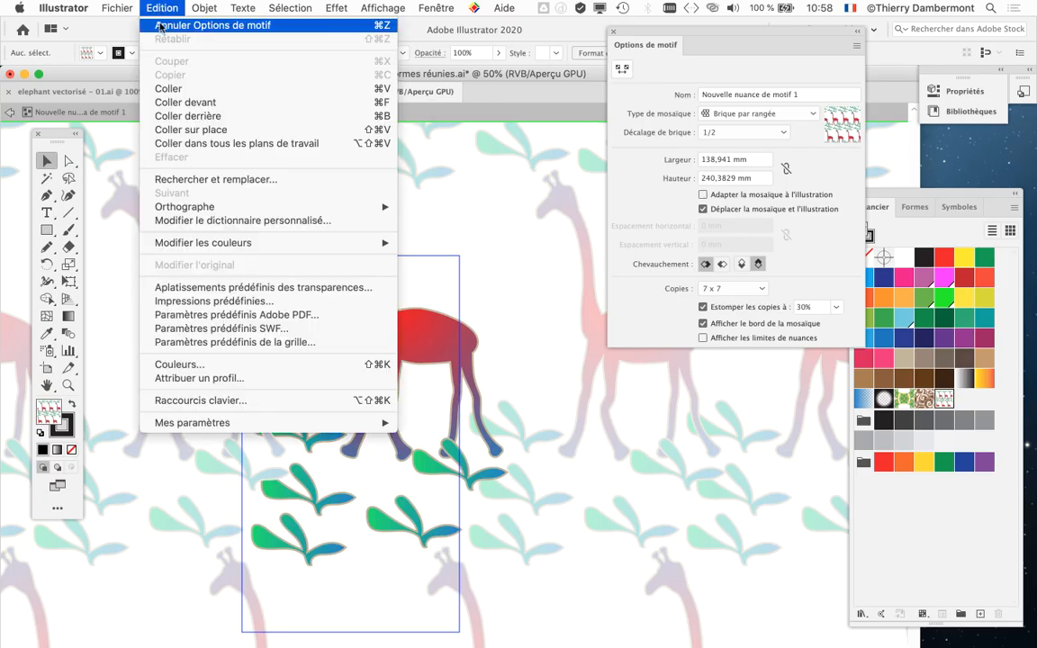
pyautogui.click(175, 87)
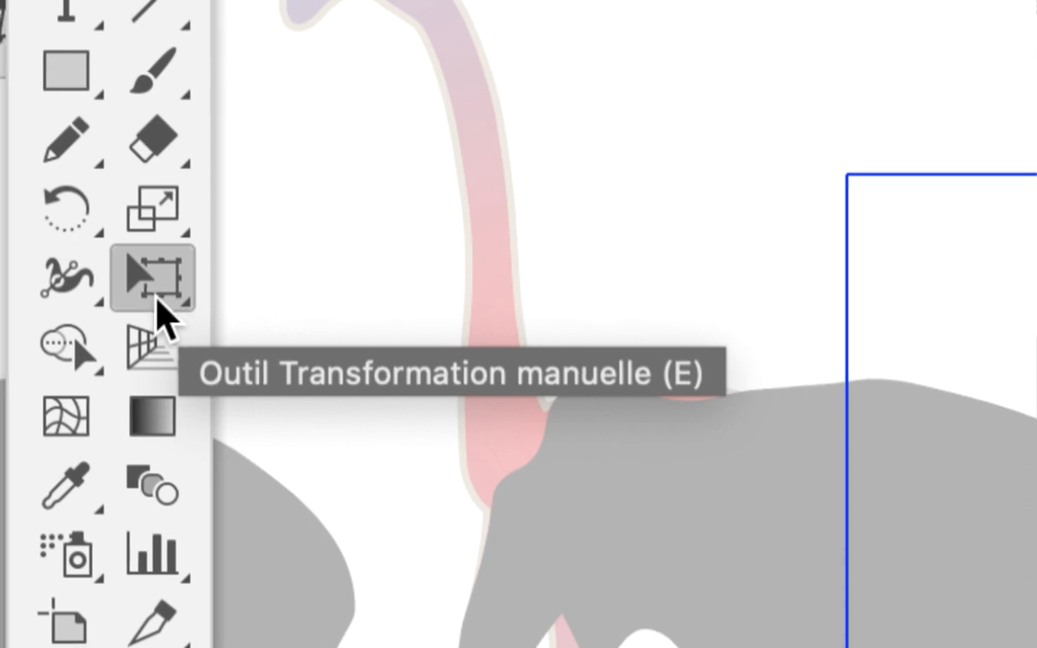
pyautogui.click(154, 297)
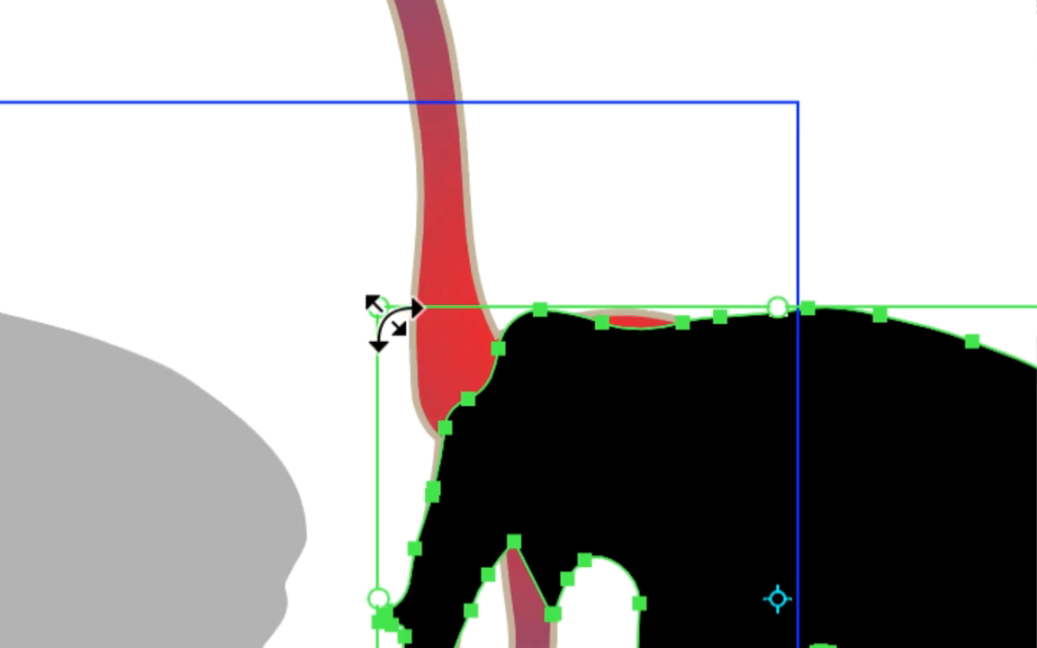
pyautogui.moveTo(366, 303); pyautogui.dragTo(419, 351)
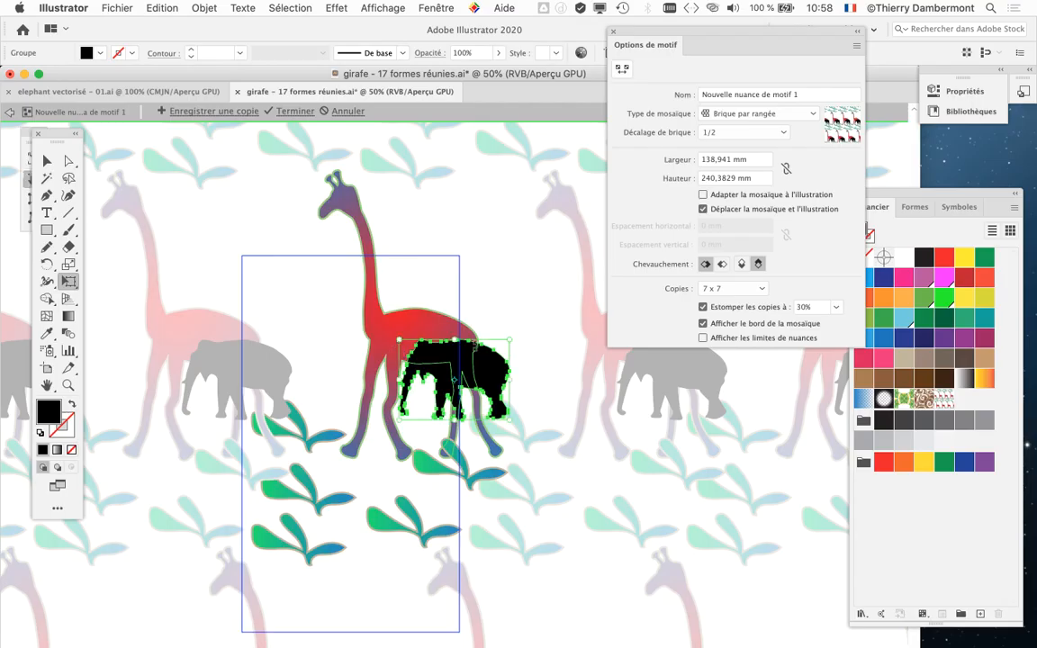
# - Move the elephant into the empty area behind the red giraffe, inside the upper part of the pattern tile
pyautogui.moveTo(494, 378); pyautogui.dragTo(340, 354)
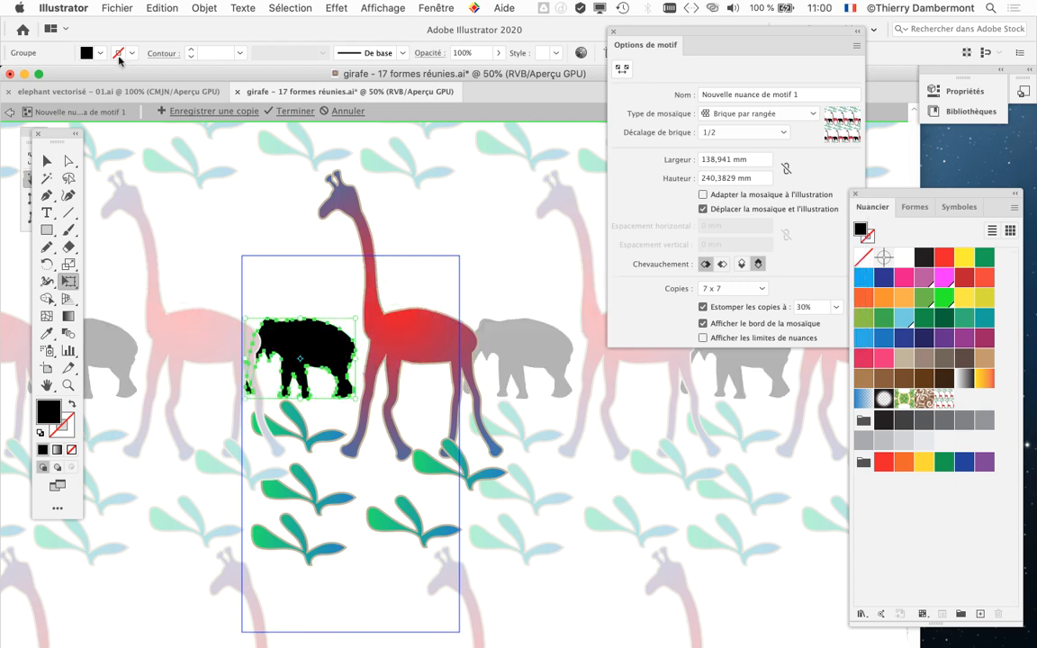
# - Save the document as "girafe - 18 formes réunies.ai" in Adobe Illustrator format in the "DOCS formation stylisme jour 1 matin" folder
pyautogui.click(115, 7)
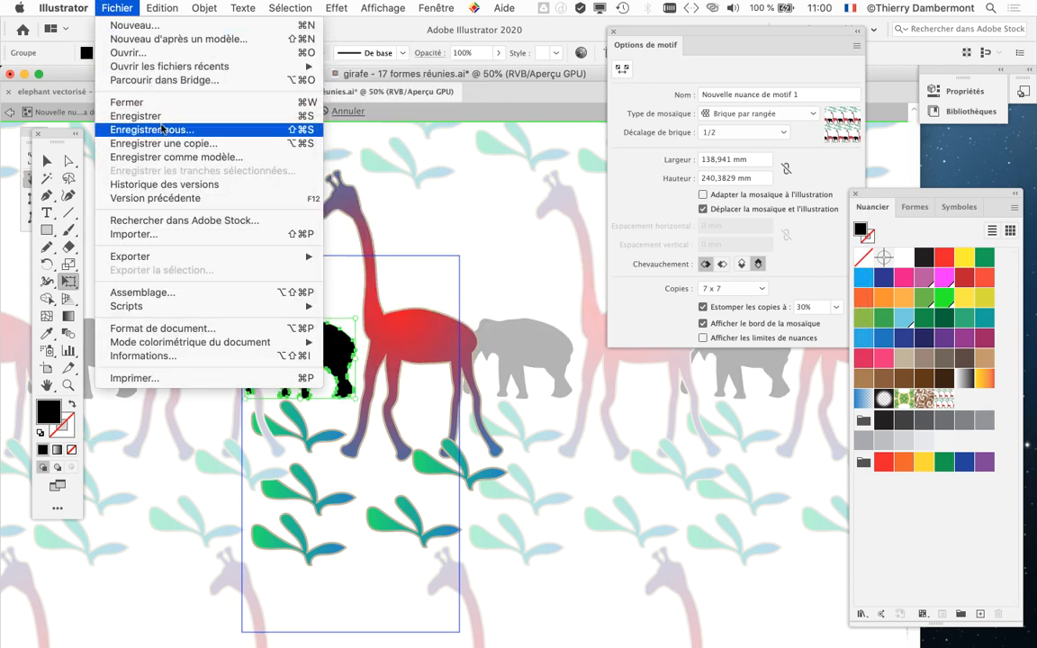
pyautogui.click(163, 130)
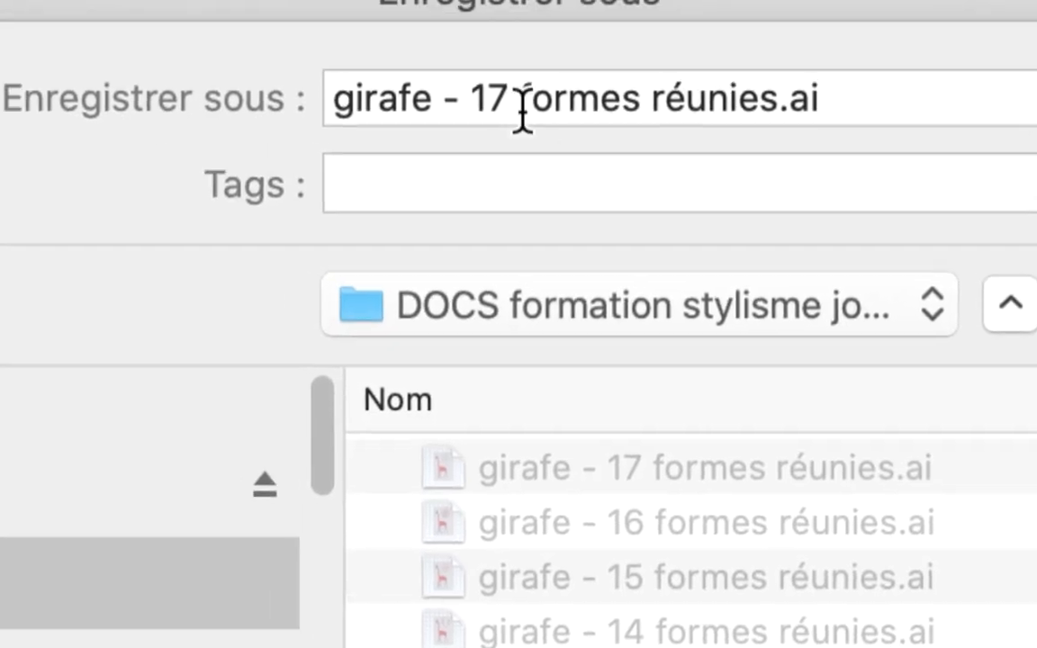
pyautogui.doubleClick(515, 109)
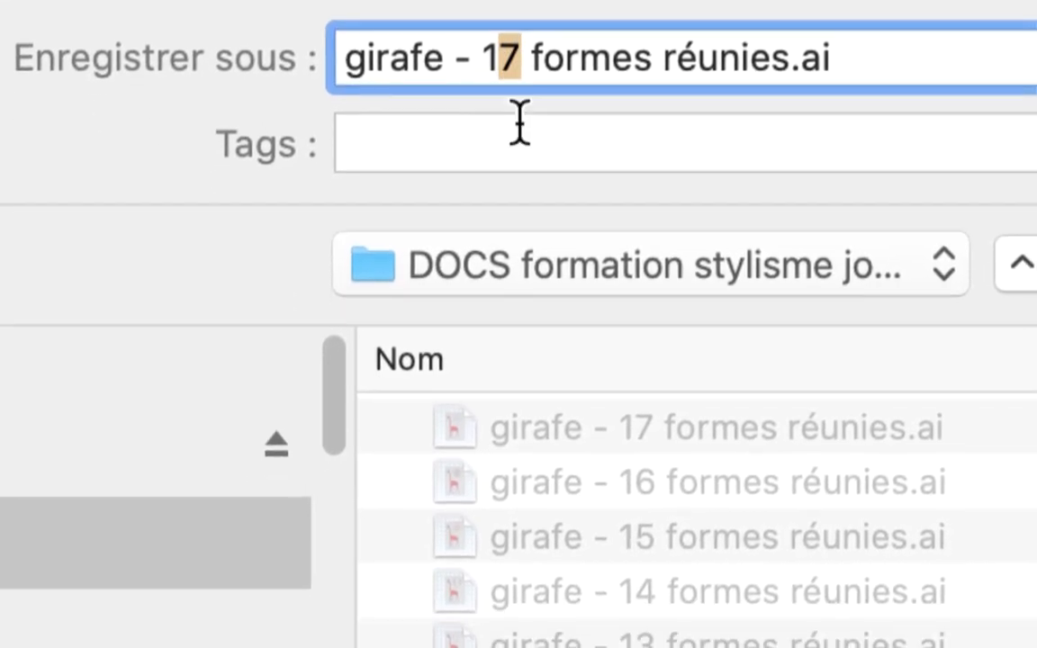
pyautogui.write('18')
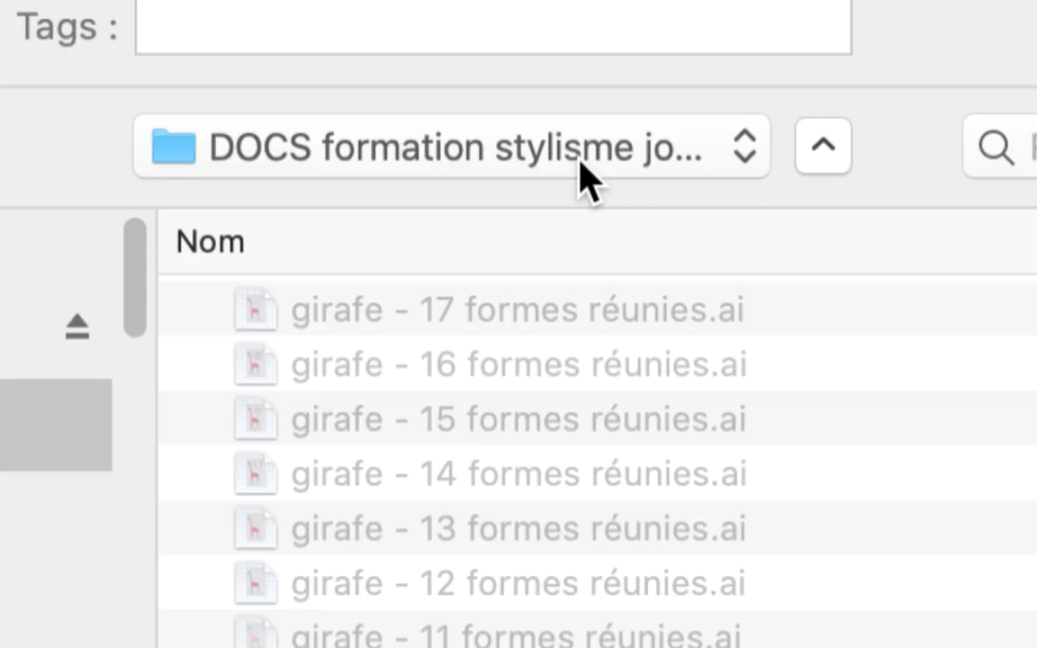
pyautogui.click(585, 153)
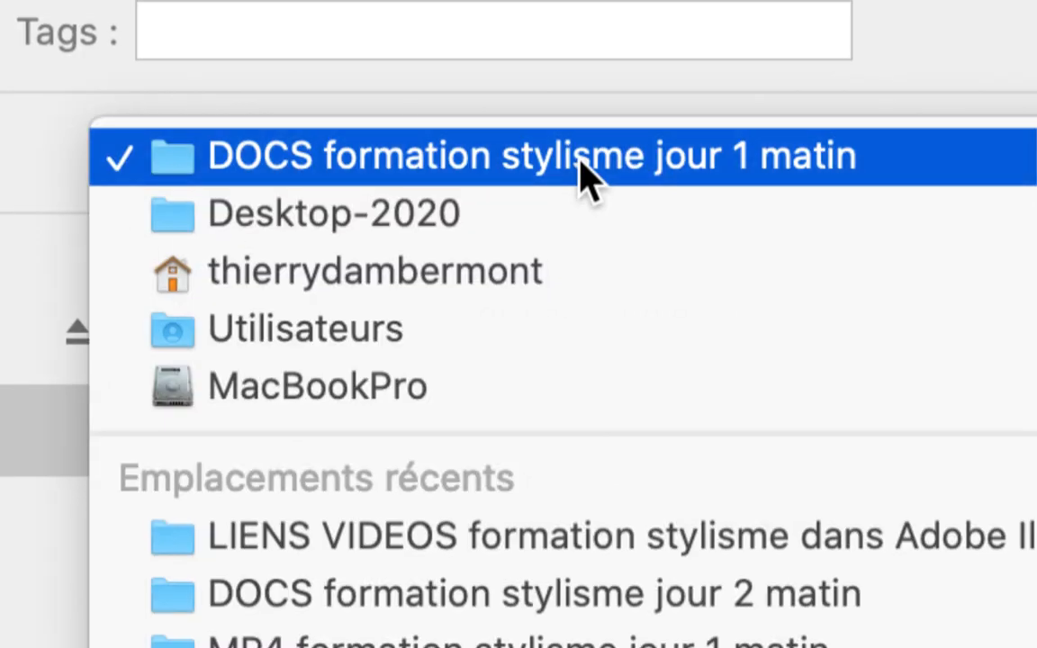
pyautogui.click(582, 163)
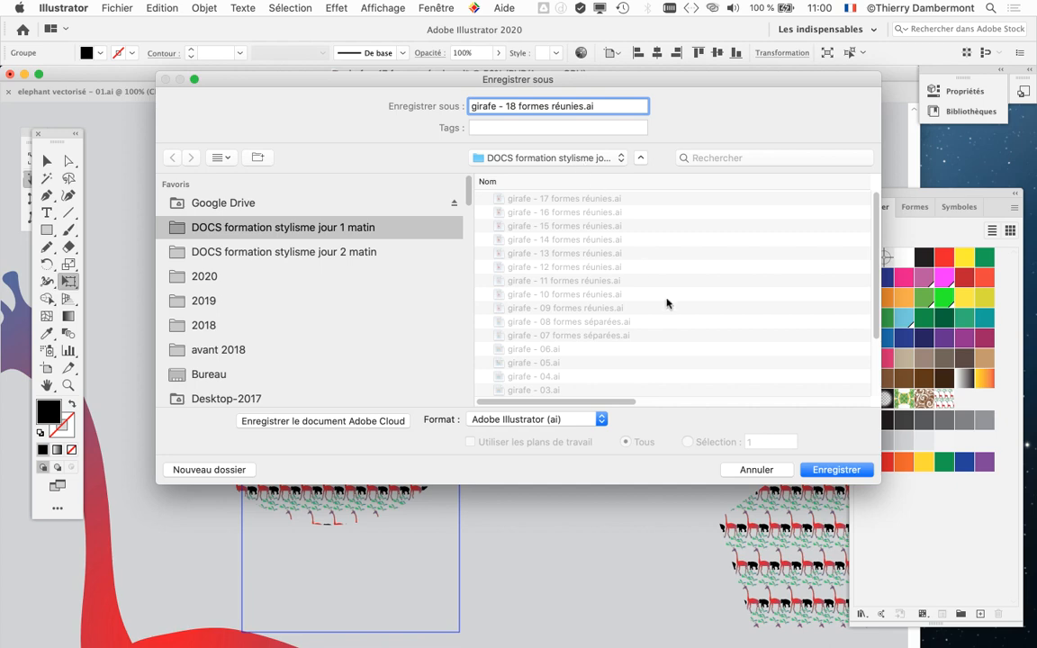
pyautogui.click(824, 469)
pyautogui.click(668, 470)
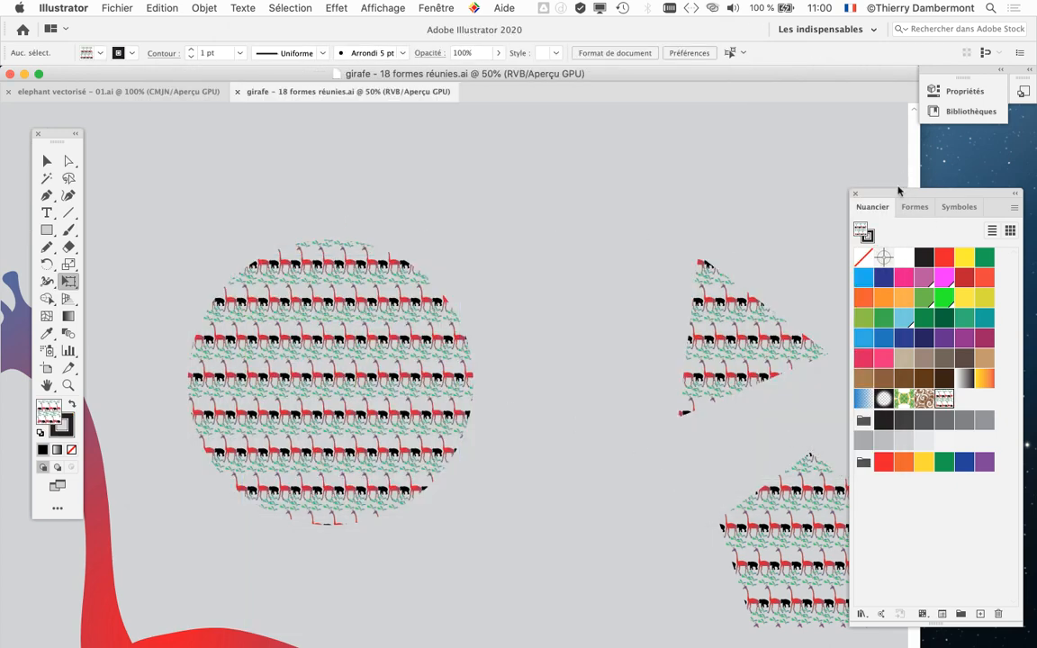
# - Reopen the giraffe and elephant pattern swatch for editing, with the swatches and pattern options arranged side by side clear of the tile
pyautogui.moveTo(898, 192); pyautogui.dragTo(646, 85)
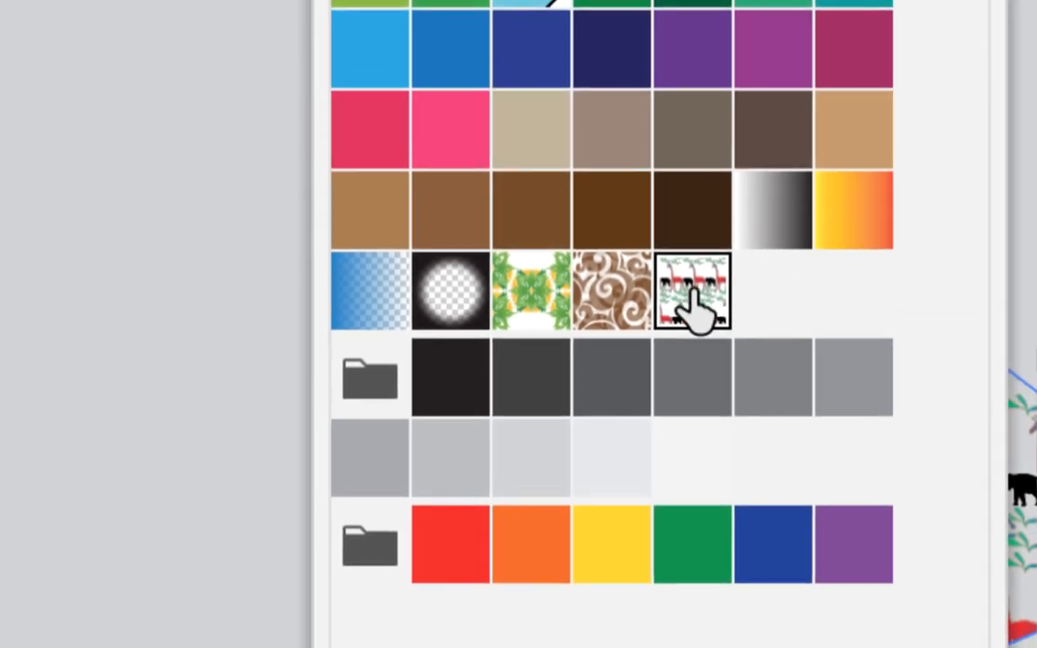
pyautogui.doubleClick(686, 292)
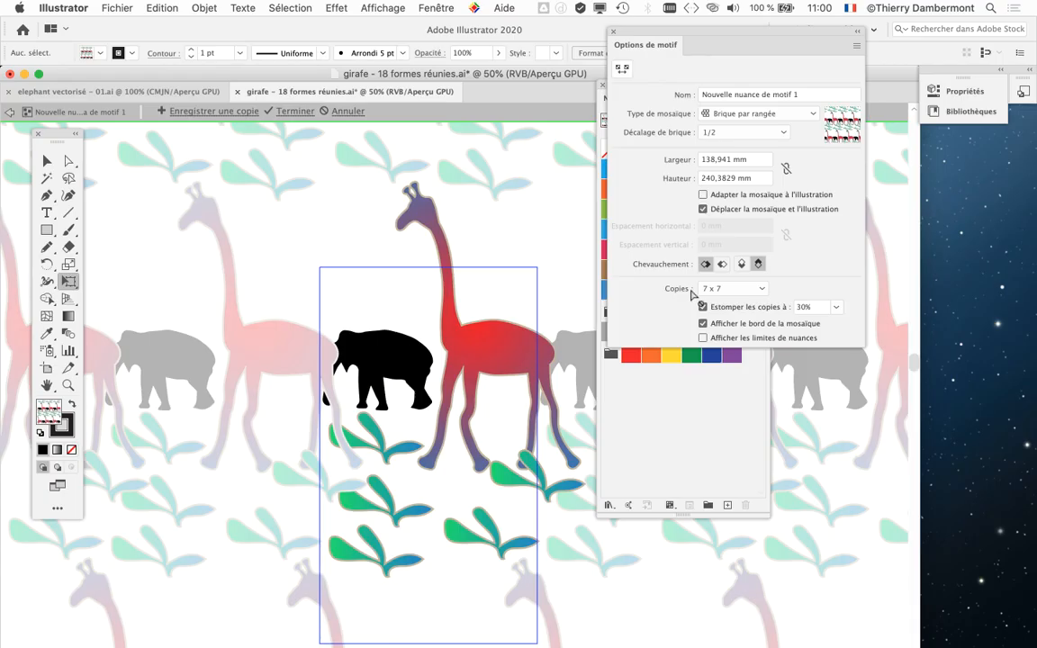
pyautogui.moveTo(671, 29); pyautogui.dragTo(839, 197)
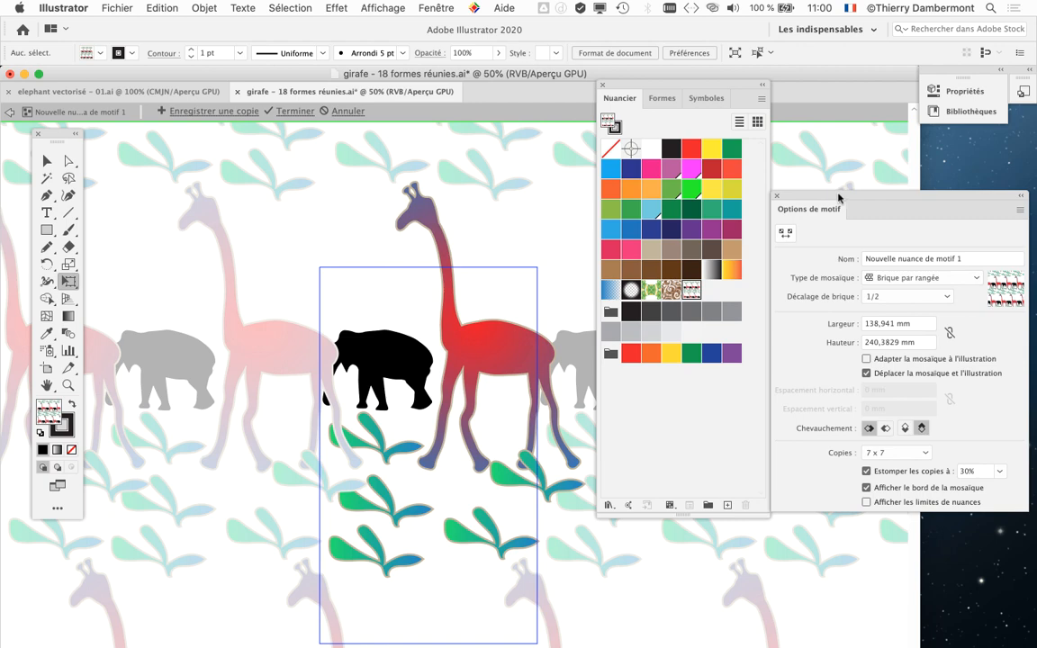